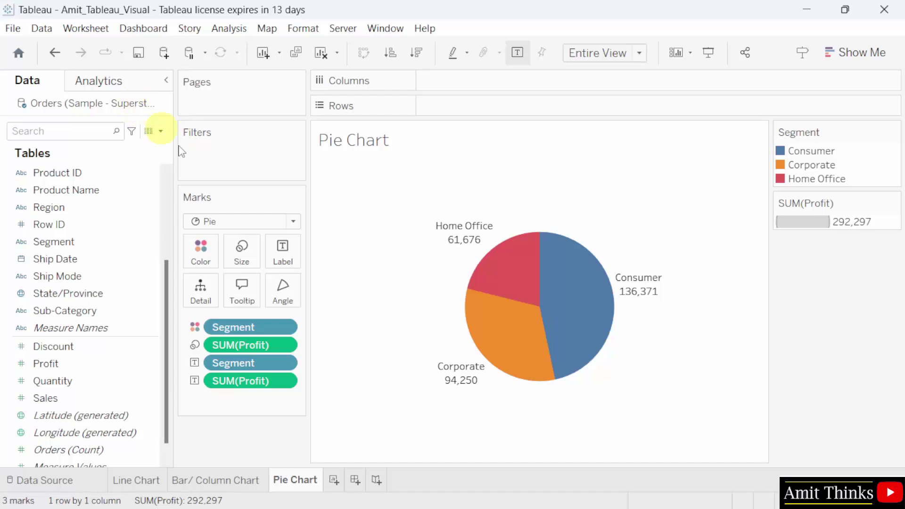
Step: Add a new worksheet named 'Map' and select the State/Province field in the Data pane
{"action": "left_click", "coordinate": [334, 480]}
{"action": "double_click", "coordinate": [345, 480]}
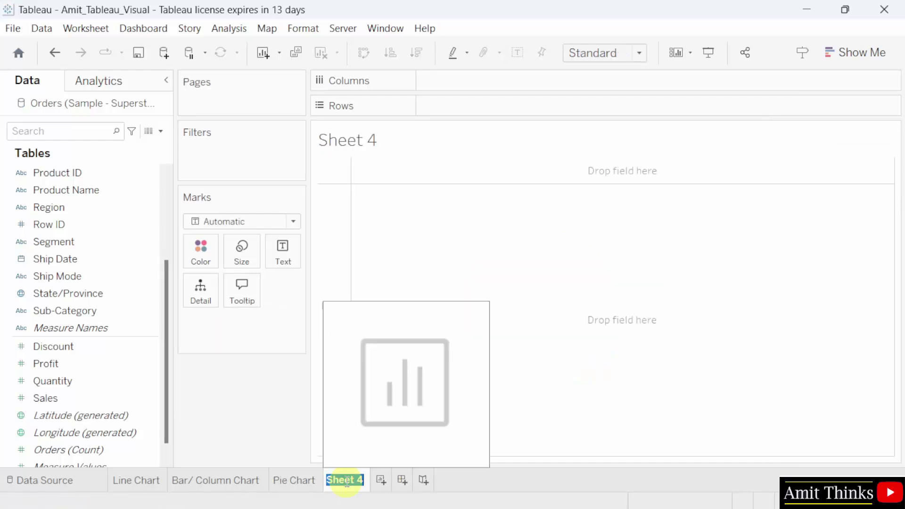
{"action": "type", "text": "Map"}
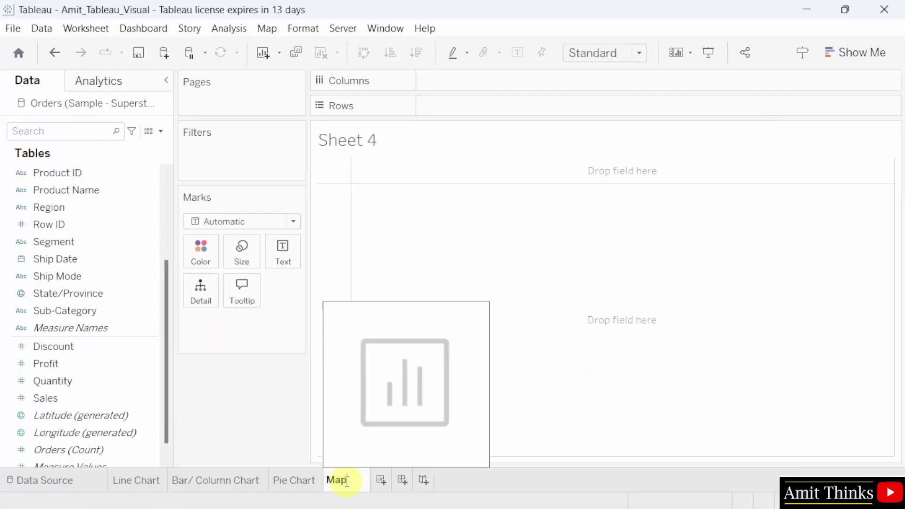
{"action": "key", "text": "Return"}
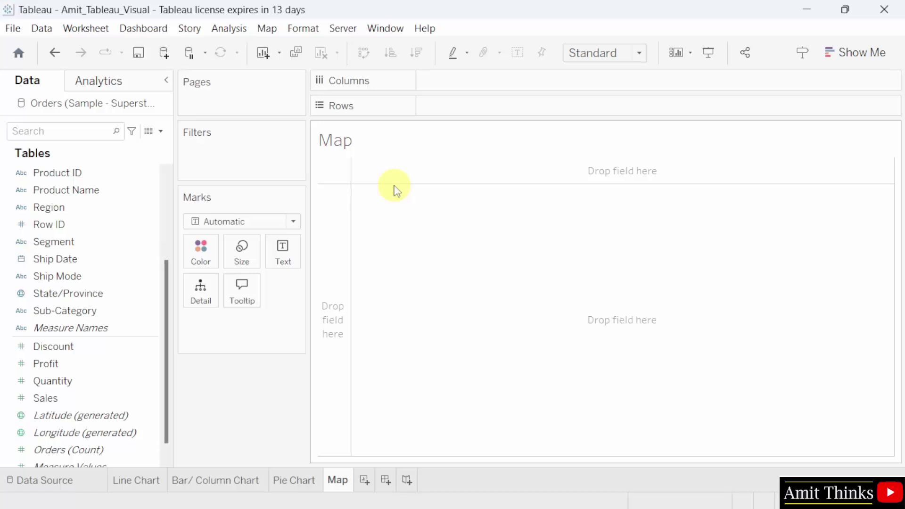
{"action": "scroll", "coordinate": [166, 295], "scroll_direction": "down", "scroll_amount": 1}
{"action": "left_click", "coordinate": [125, 281]}
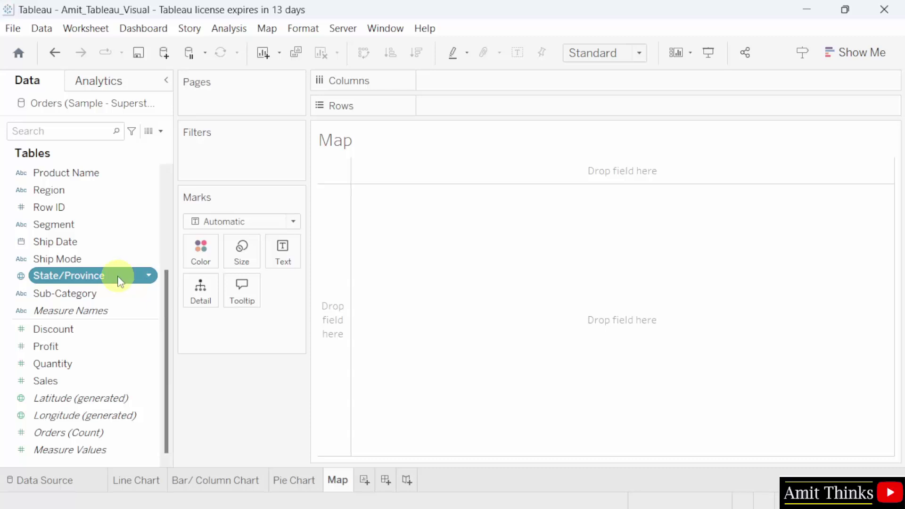
Step: Put State/Province on Detail and on Label to plot the states with name labels
{"action": "left_click_drag", "start_coordinate": [121, 281], "coordinate": [206, 301]}
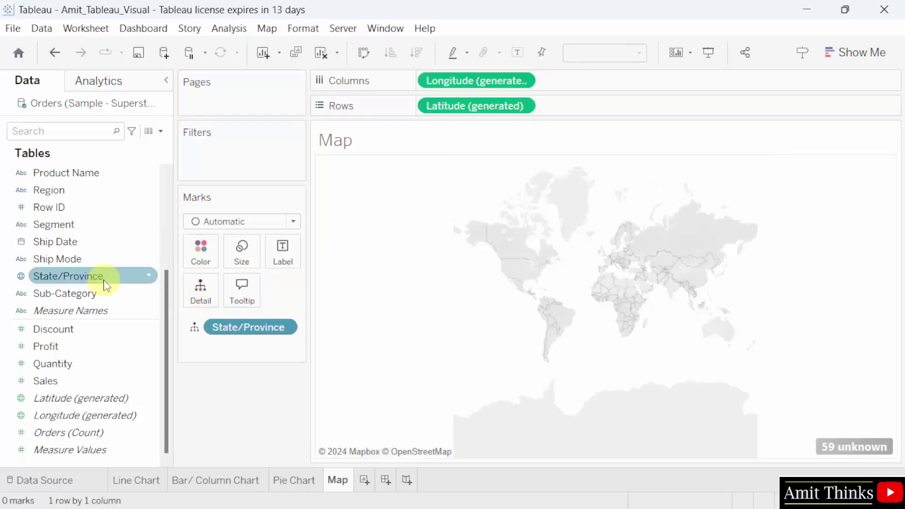
{"action": "left_click", "coordinate": [115, 280]}
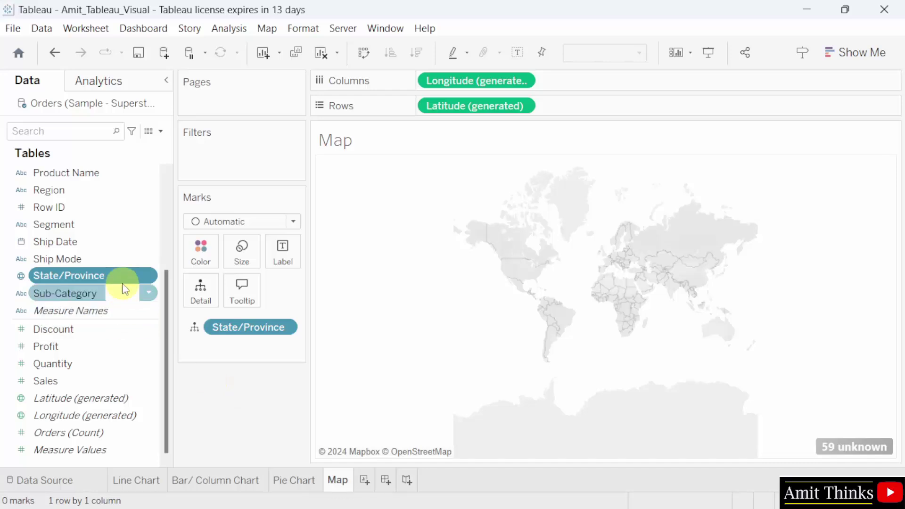
{"action": "left_click_drag", "start_coordinate": [121, 277], "coordinate": [293, 262]}
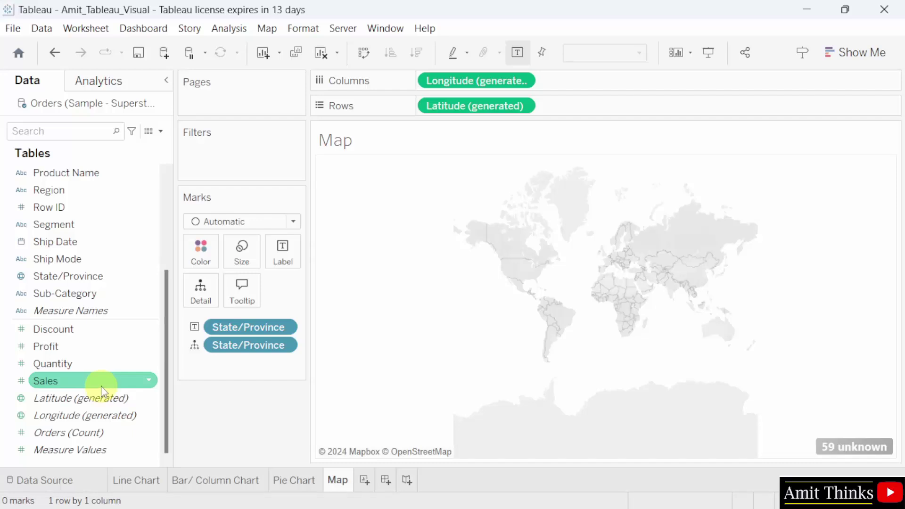
Step: Colour the states by SUM(Sales), then zoom and pan the map to the United States
{"action": "left_click_drag", "start_coordinate": [103, 385], "coordinate": [208, 251]}
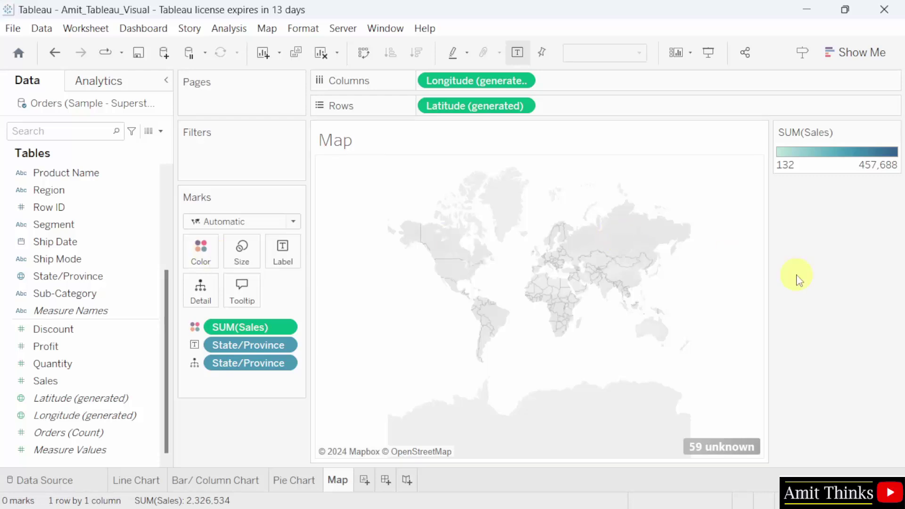
{"action": "scroll", "coordinate": [556, 279], "scroll_direction": "up", "scroll_amount": 3}
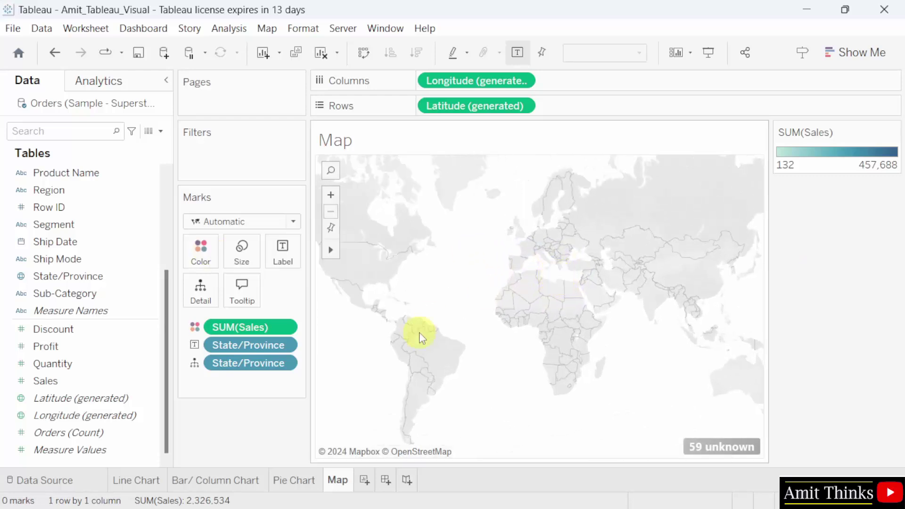
{"action": "scroll", "coordinate": [360, 267], "scroll_direction": "up", "scroll_amount": 2}
{"action": "left_click_drag", "start_coordinate": [360, 267], "coordinate": [499, 289]}
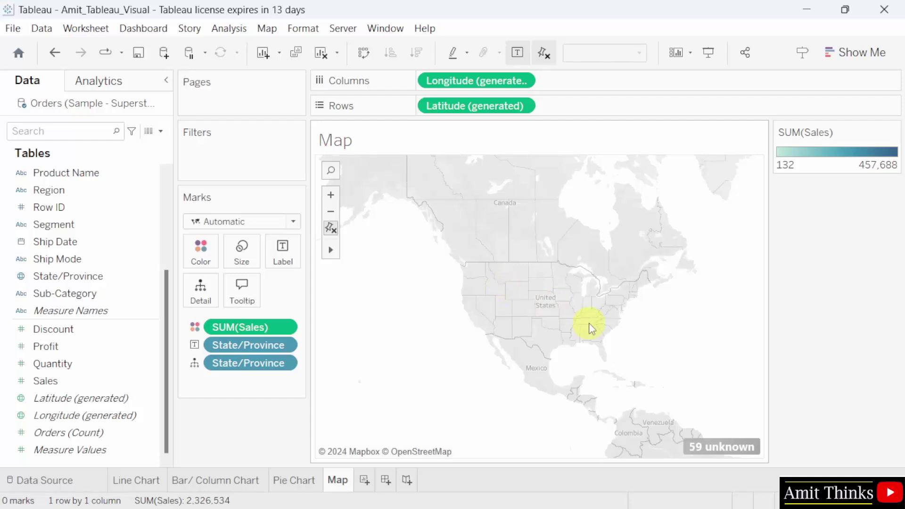
{"action": "scroll", "coordinate": [559, 311], "scroll_direction": "up", "scroll_amount": 3}
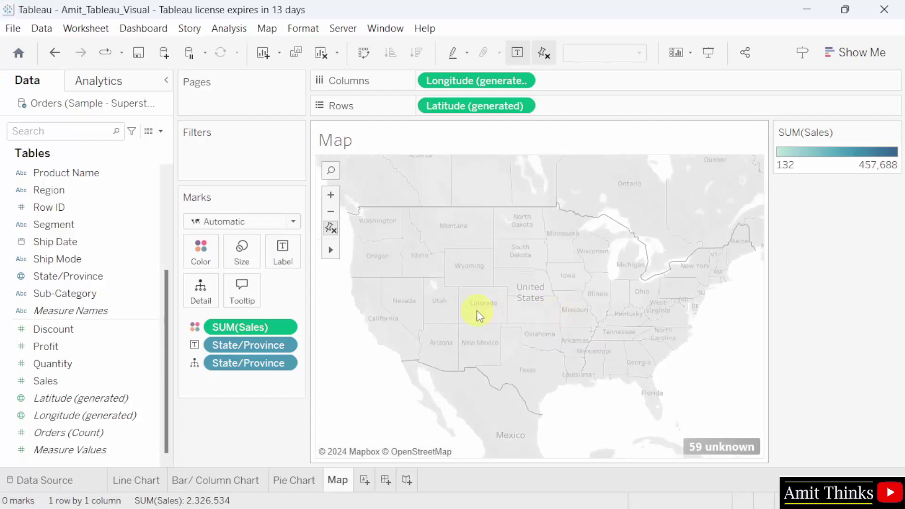
{"action": "scroll", "coordinate": [476, 313], "scroll_direction": "up", "scroll_amount": 2}
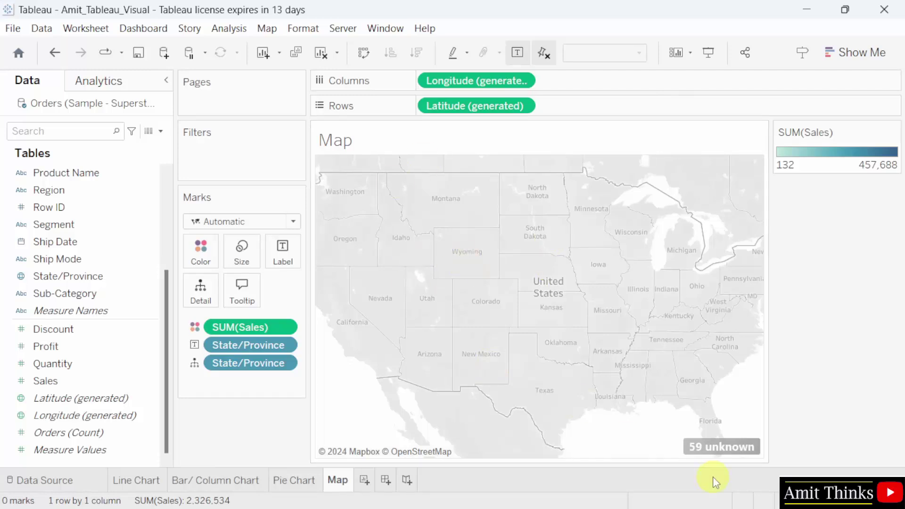
{"action": "mouse_move", "coordinate": [738, 458]}
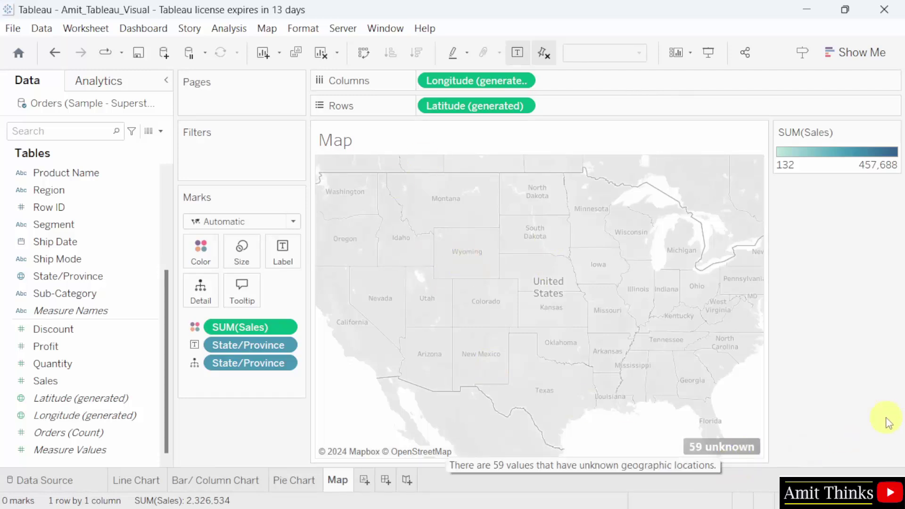
Step: Fix the 59 unknown locations in Edit Locations by setting the country to United States
{"action": "left_click", "coordinate": [740, 445]}
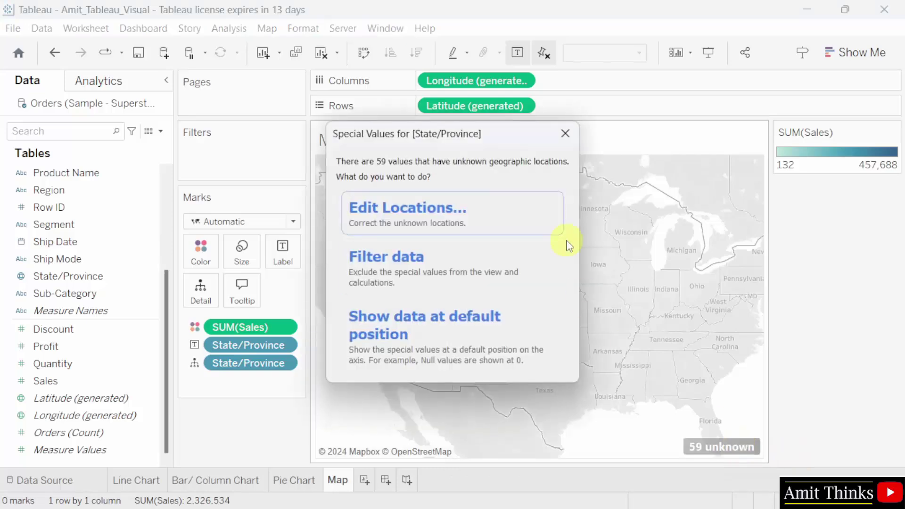
{"action": "left_click", "coordinate": [464, 227]}
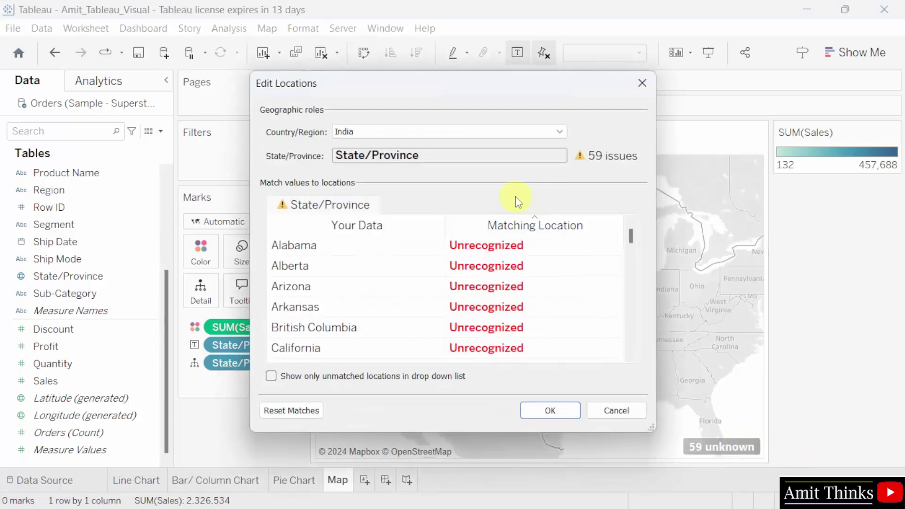
{"action": "left_click", "coordinate": [395, 135]}
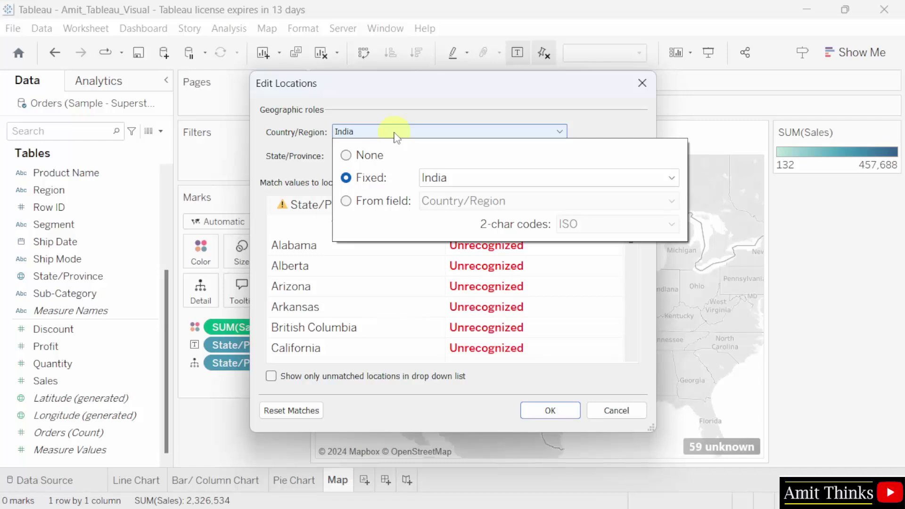
{"action": "left_click", "coordinate": [477, 185]}
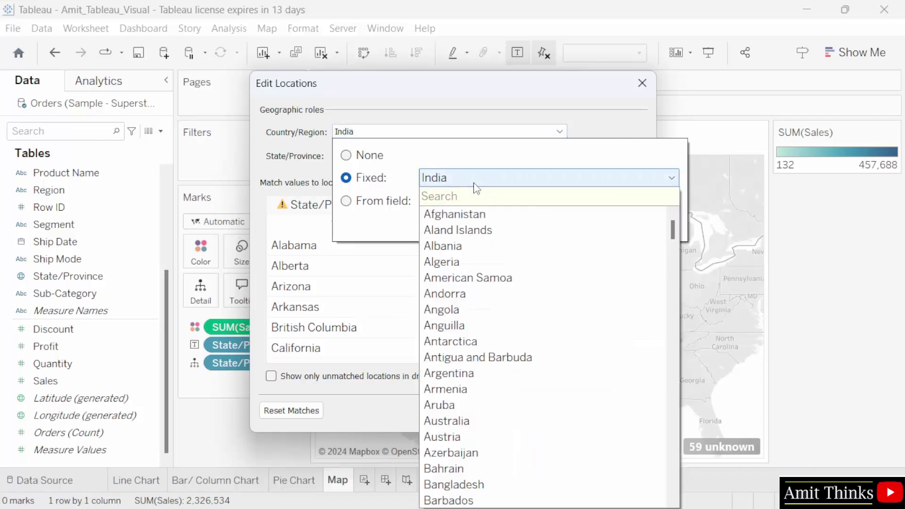
{"action": "type", "text": "u"}
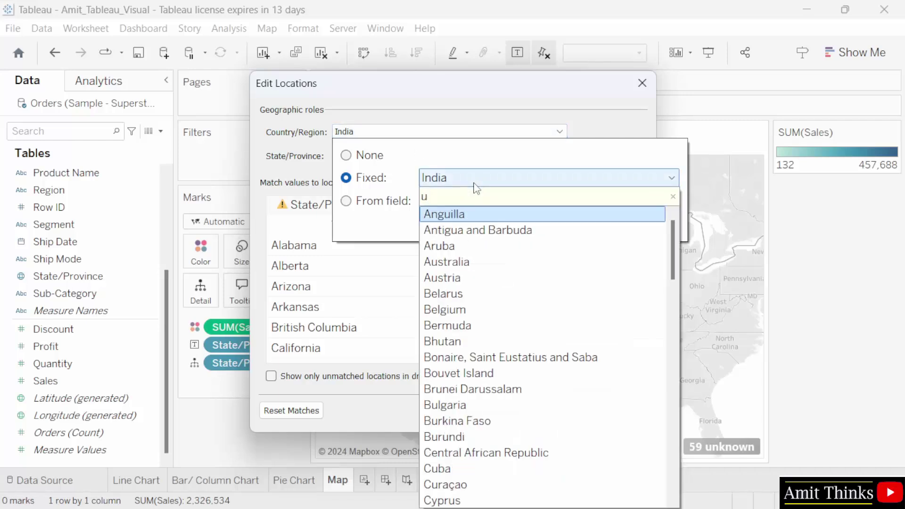
{"action": "type", "text": "n"}
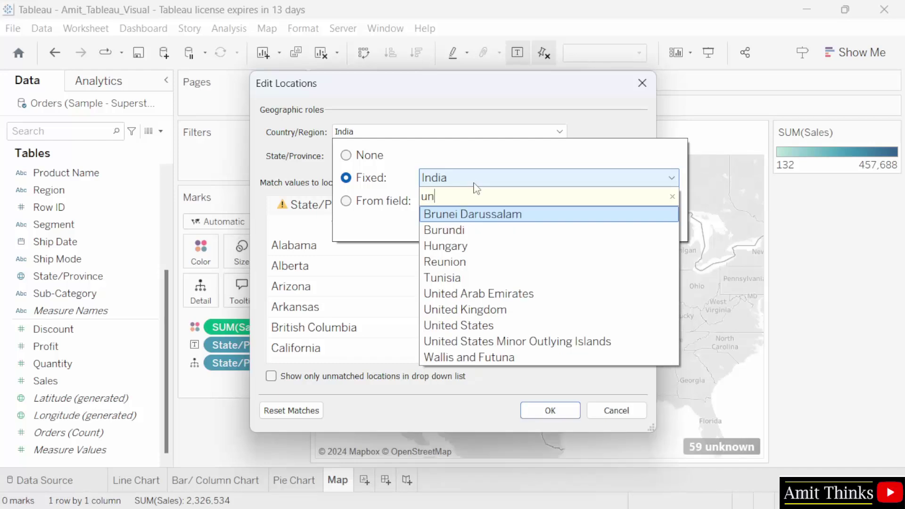
{"action": "left_click", "coordinate": [547, 325]}
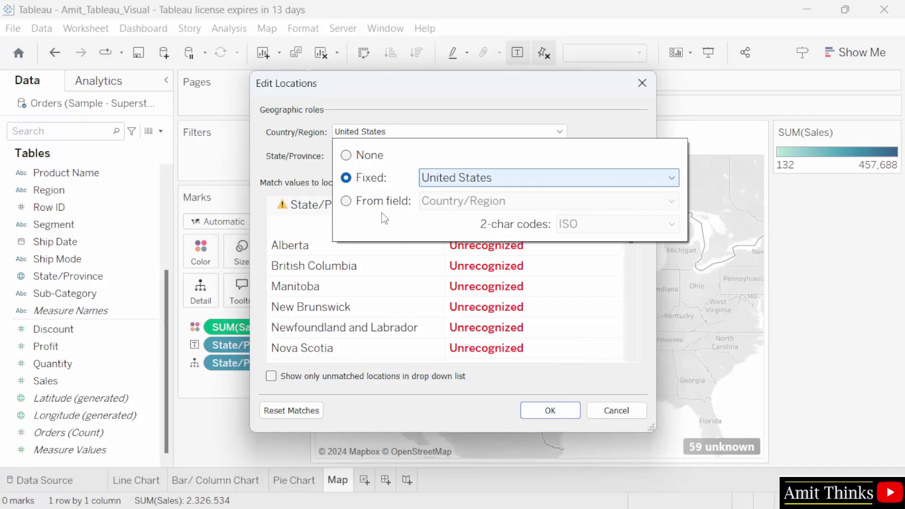
{"action": "left_click", "coordinate": [384, 250]}
{"action": "left_click", "coordinate": [447, 178]}
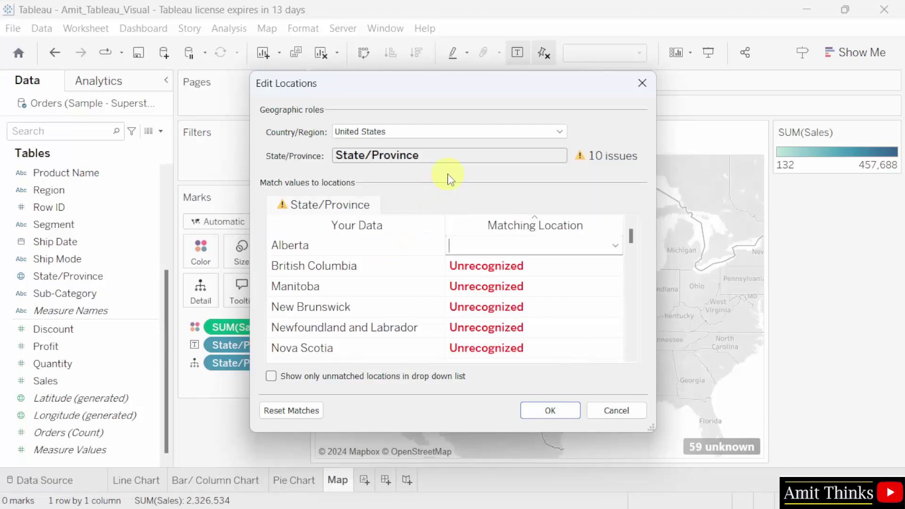
{"action": "left_click", "coordinate": [551, 411]}
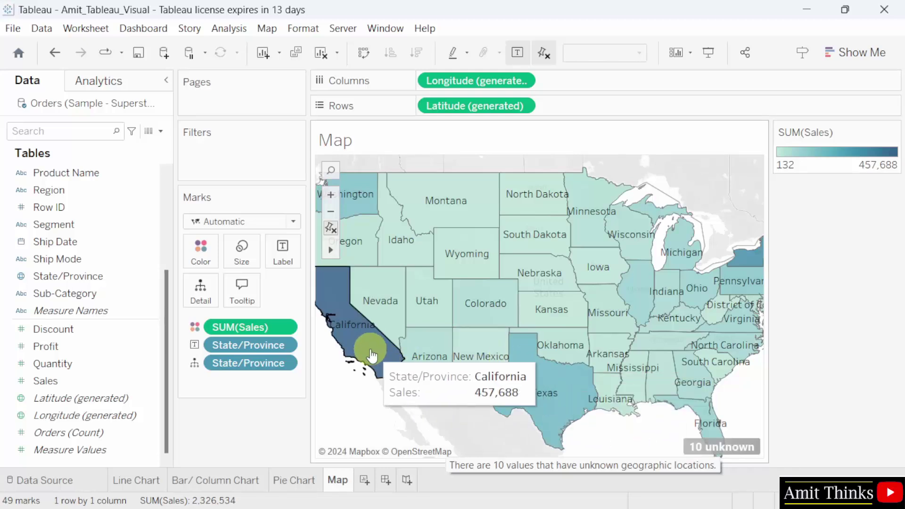
{"action": "scroll", "coordinate": [391, 342], "scroll_direction": "down", "scroll_amount": 1}
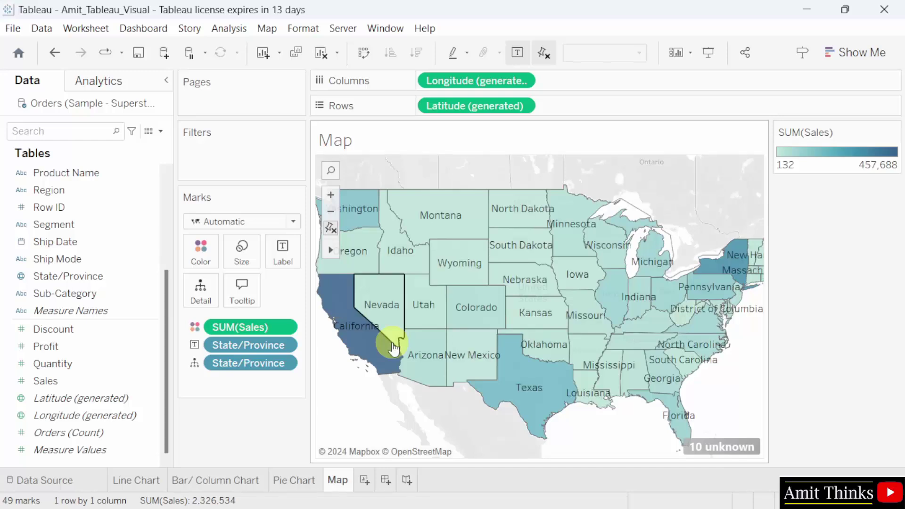
{"action": "scroll", "coordinate": [391, 343], "scroll_direction": "down", "scroll_amount": 2}
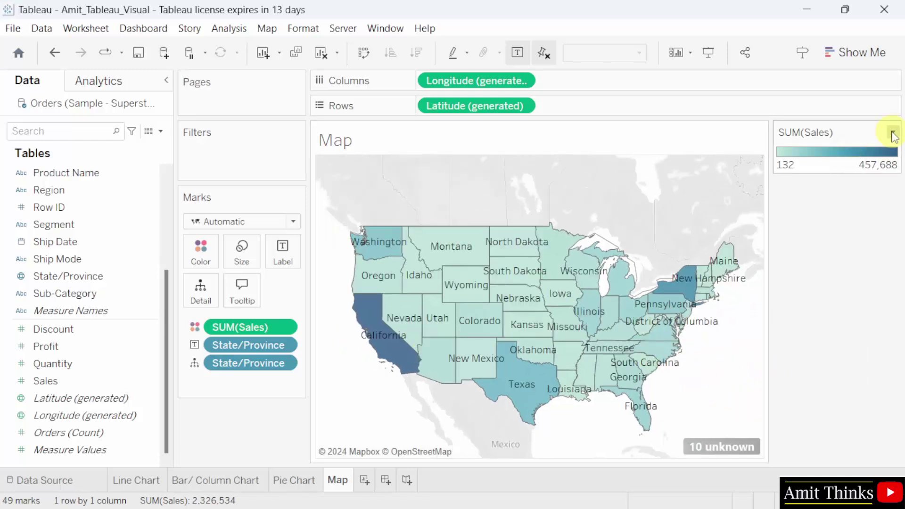
{"action": "left_click", "coordinate": [892, 133]}
{"action": "left_click", "coordinate": [867, 148]}
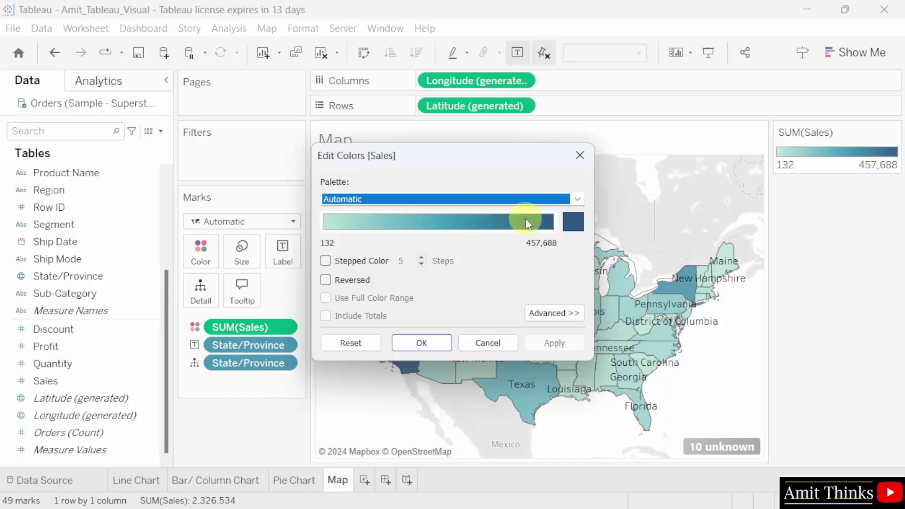
{"action": "left_click", "coordinate": [573, 221]}
{"action": "left_click", "coordinate": [616, 112]}
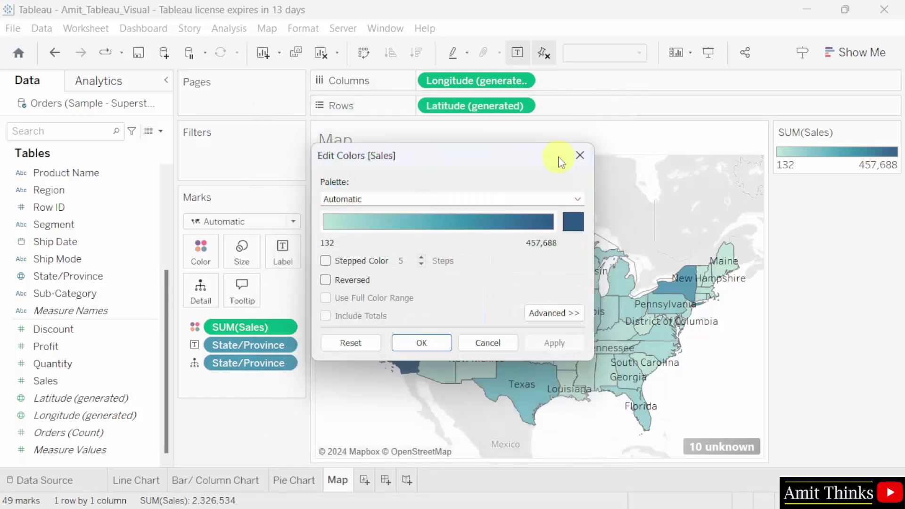
{"action": "left_click", "coordinate": [410, 344]}
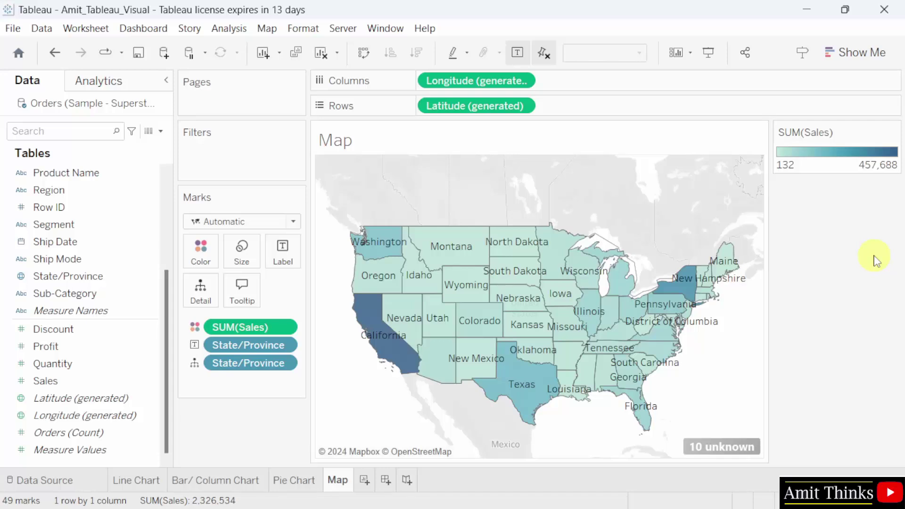
Step: Change the SUM(Sales) colour palette to a sequential gradient ending in yellow (#ffff00)
{"action": "left_click", "coordinate": [893, 131]}
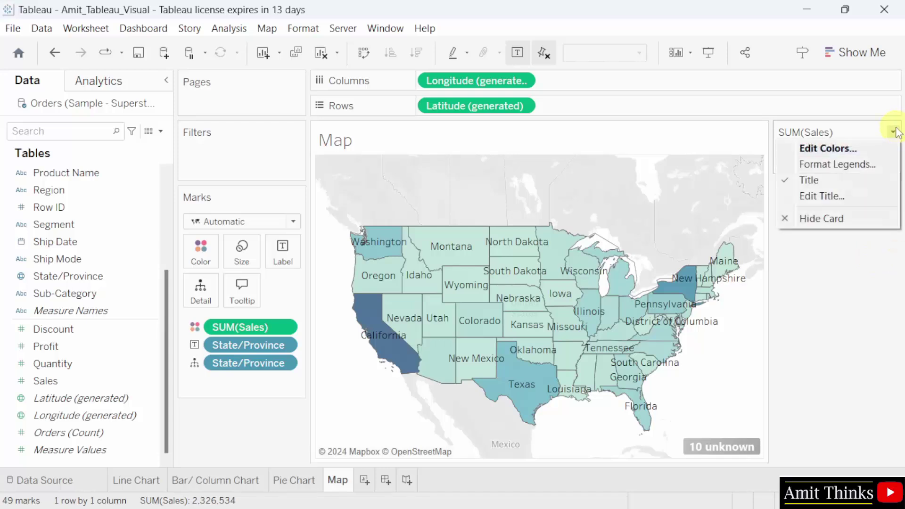
{"action": "left_click", "coordinate": [868, 148]}
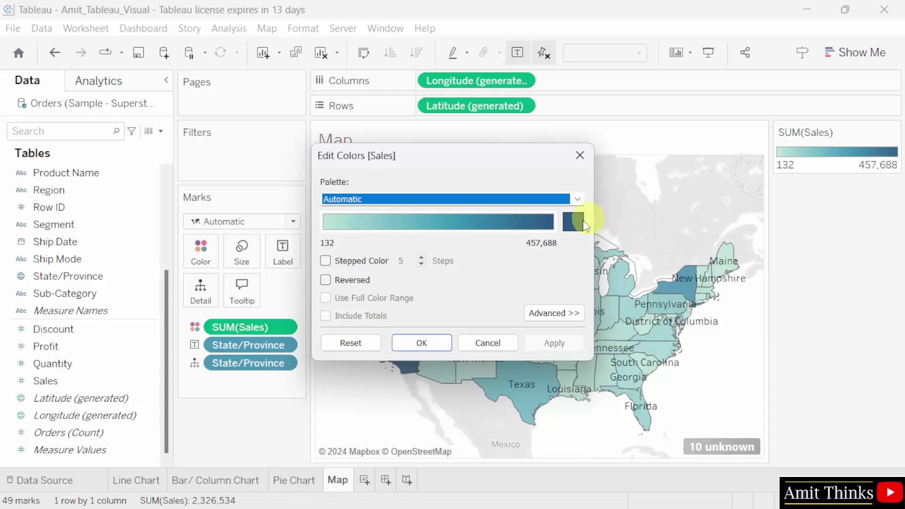
{"action": "left_click", "coordinate": [576, 220]}
{"action": "left_click", "coordinate": [425, 201]}
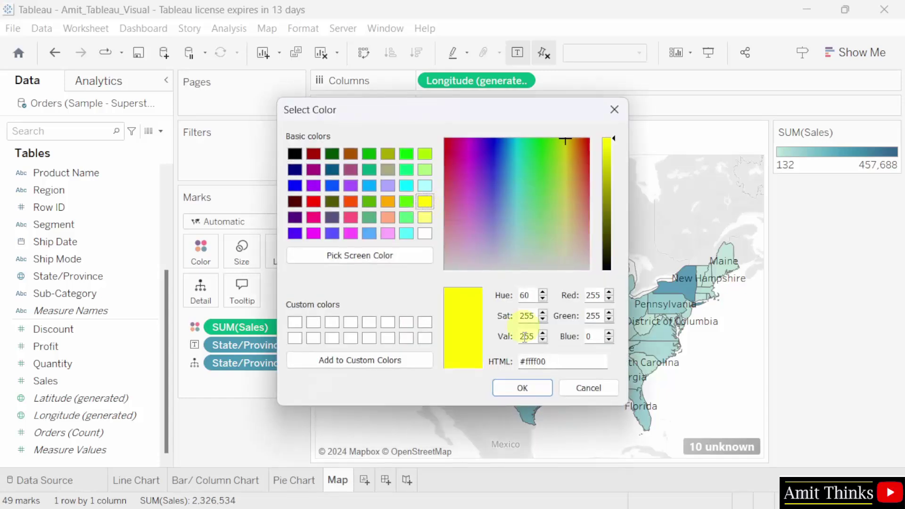
{"action": "left_click", "coordinate": [535, 389]}
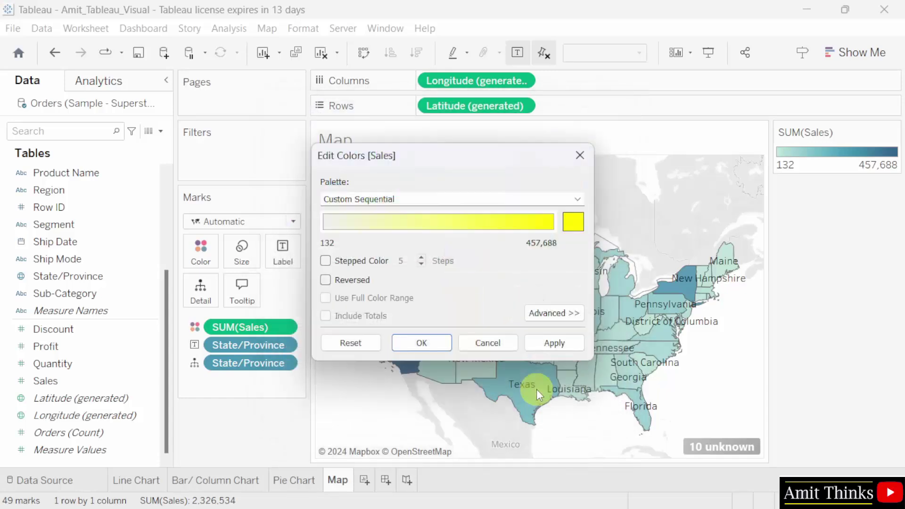
{"action": "left_click", "coordinate": [550, 346]}
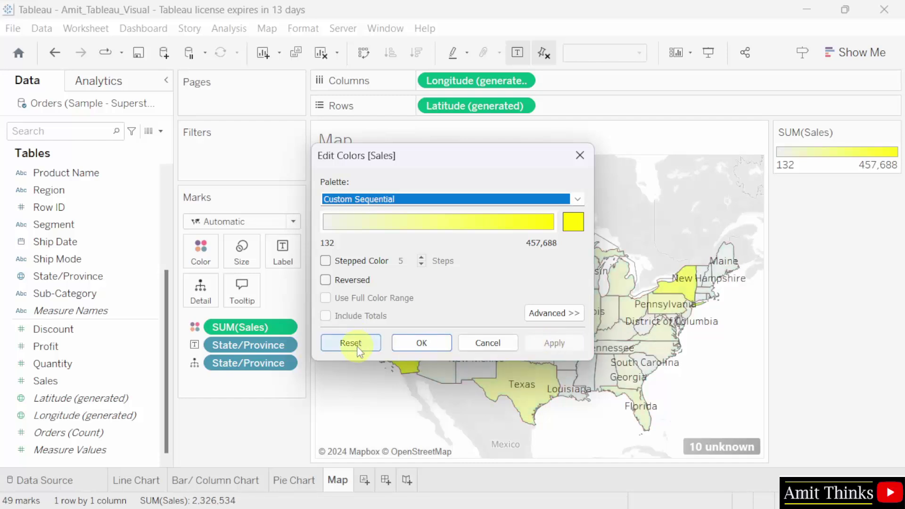
{"action": "left_click", "coordinate": [406, 344]}
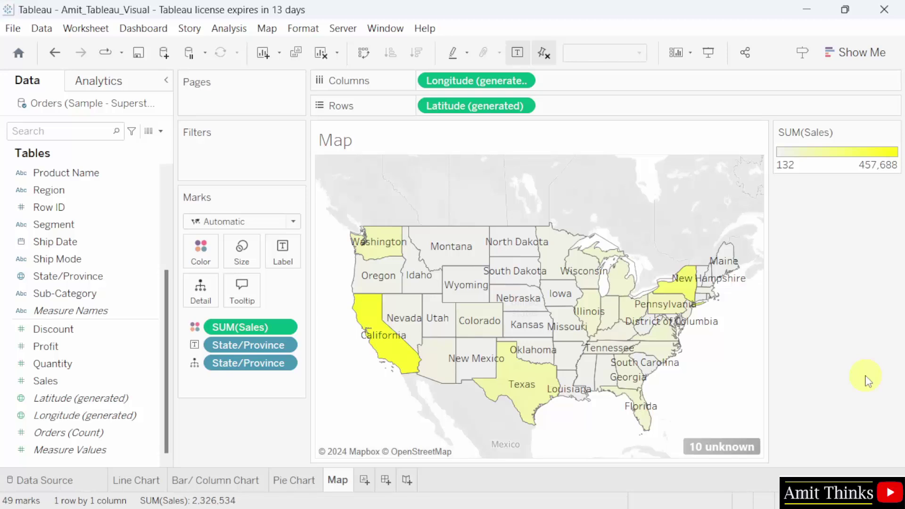
Step: Inspect the map by hovering over states, zooming in toward Nebraska and back out
{"action": "mouse_move", "coordinate": [561, 350]}
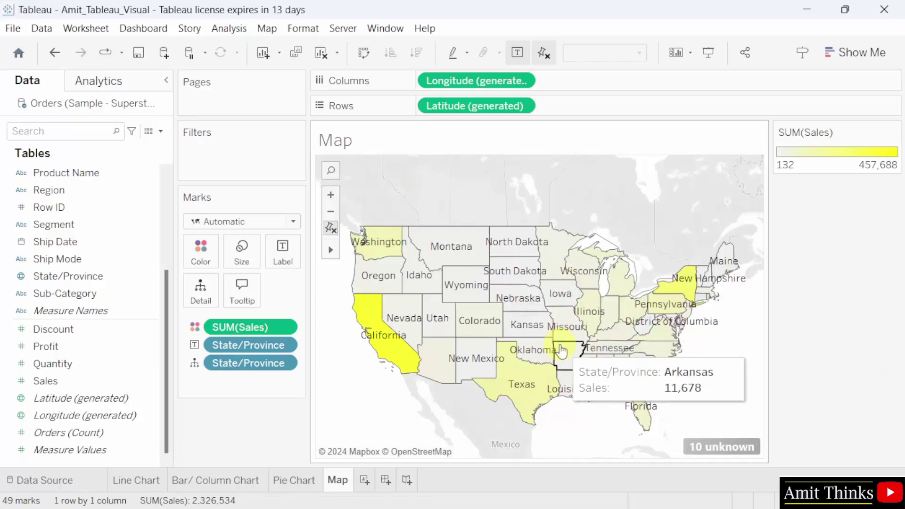
{"action": "mouse_move", "coordinate": [550, 277]}
{"action": "scroll", "coordinate": [608, 288], "scroll_direction": "up", "scroll_amount": 1}
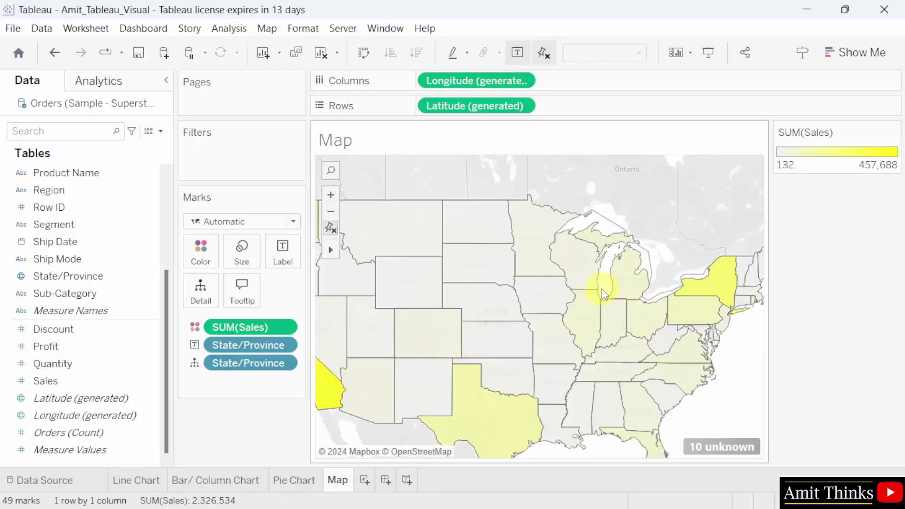
{"action": "scroll", "coordinate": [478, 290], "scroll_direction": "up", "scroll_amount": 2}
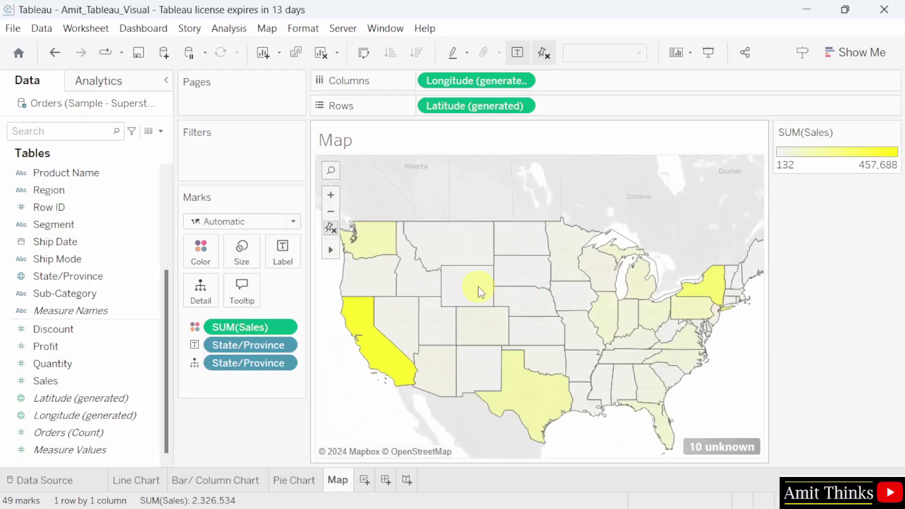
{"action": "mouse_move", "coordinate": [330, 226]}
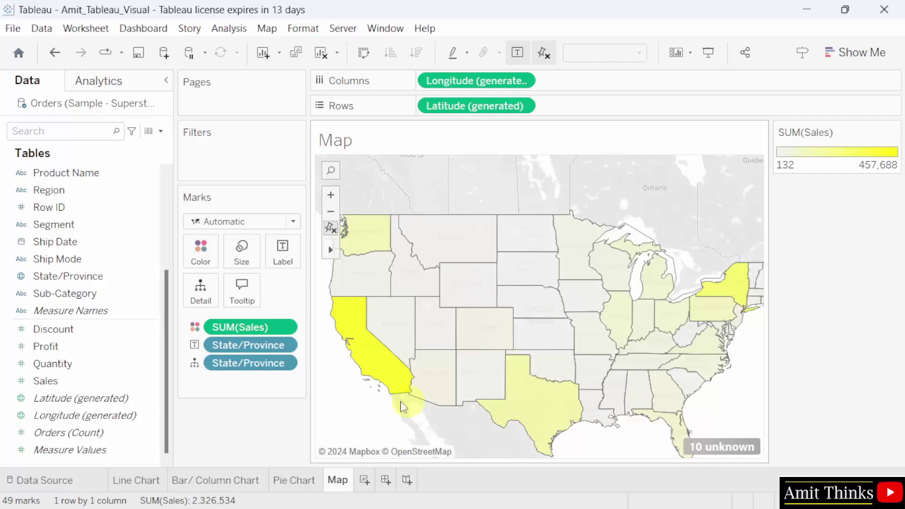
{"action": "left_click", "coordinate": [331, 195]}
{"action": "left_click", "coordinate": [331, 195]}
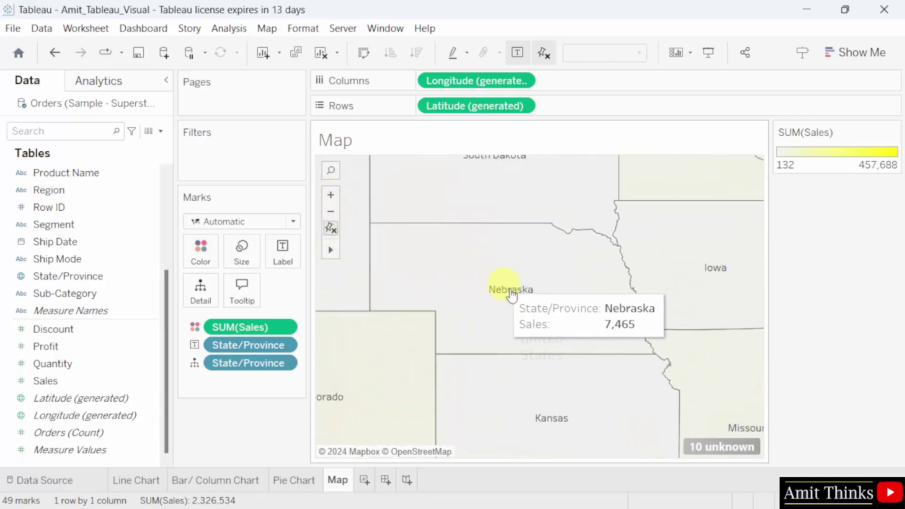
{"action": "left_click", "coordinate": [330, 213]}
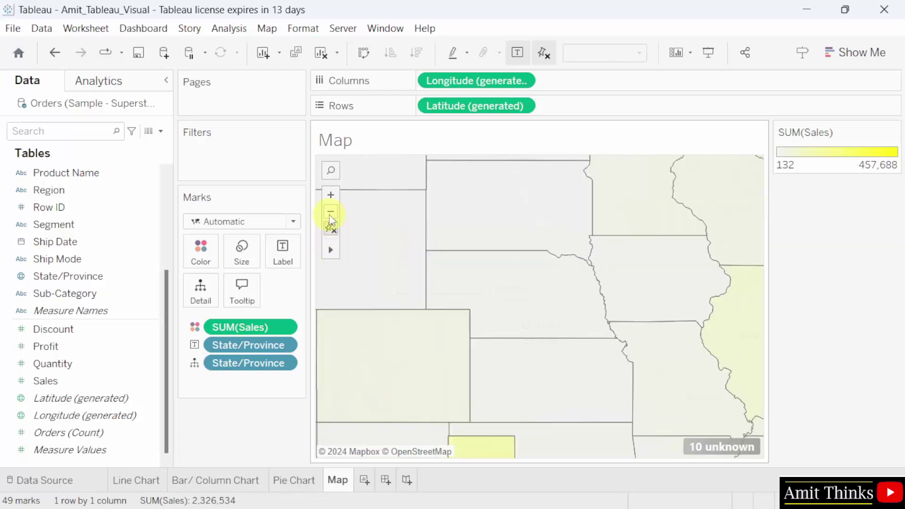
{"action": "left_click", "coordinate": [330, 213]}
{"action": "left_click", "coordinate": [330, 213]}
{"action": "left_click", "coordinate": [330, 213]}
Step: Reset the map to its full view and save the workbook
{"action": "left_click", "coordinate": [331, 196]}
{"action": "left_click", "coordinate": [331, 195]}
{"action": "left_click", "coordinate": [330, 228]}
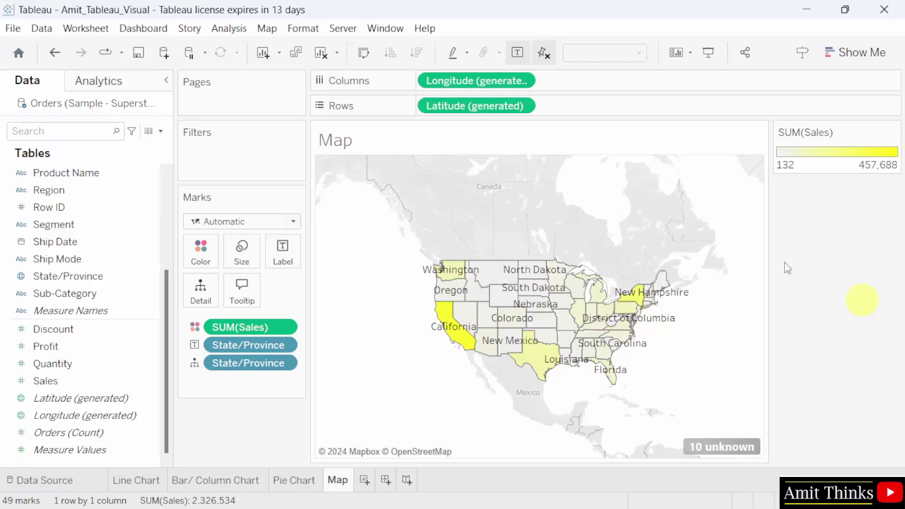
{"action": "left_click", "coordinate": [12, 28]}
{"action": "left_click", "coordinate": [73, 101]}
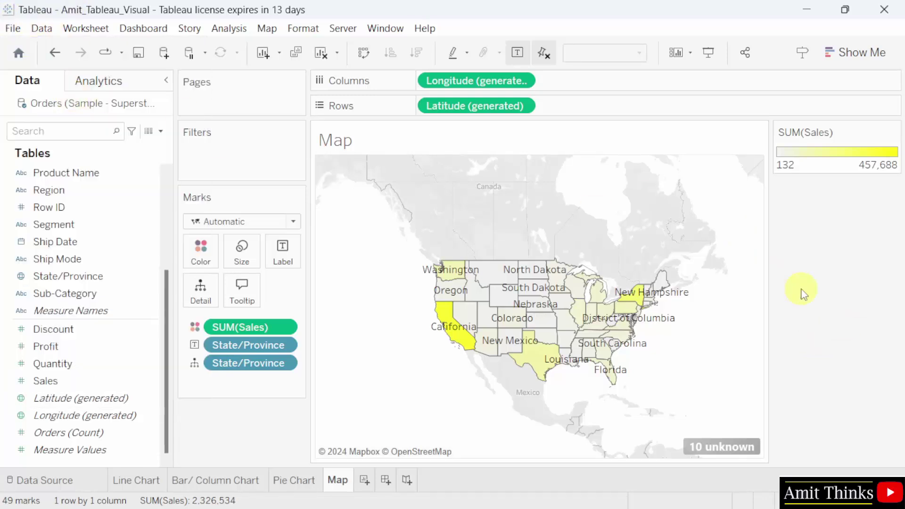